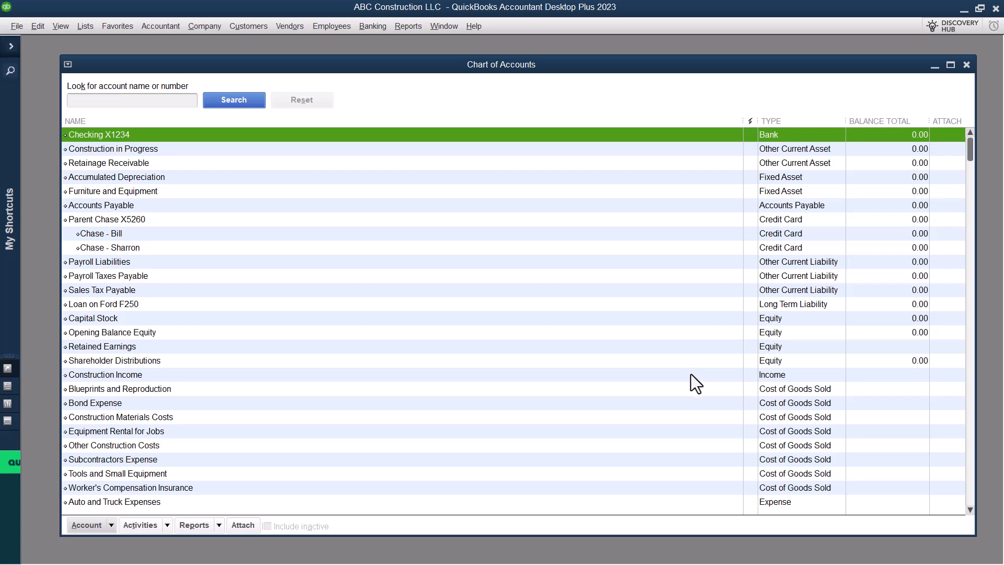
{"action": "left_click", "coordinate": [422, 319]}
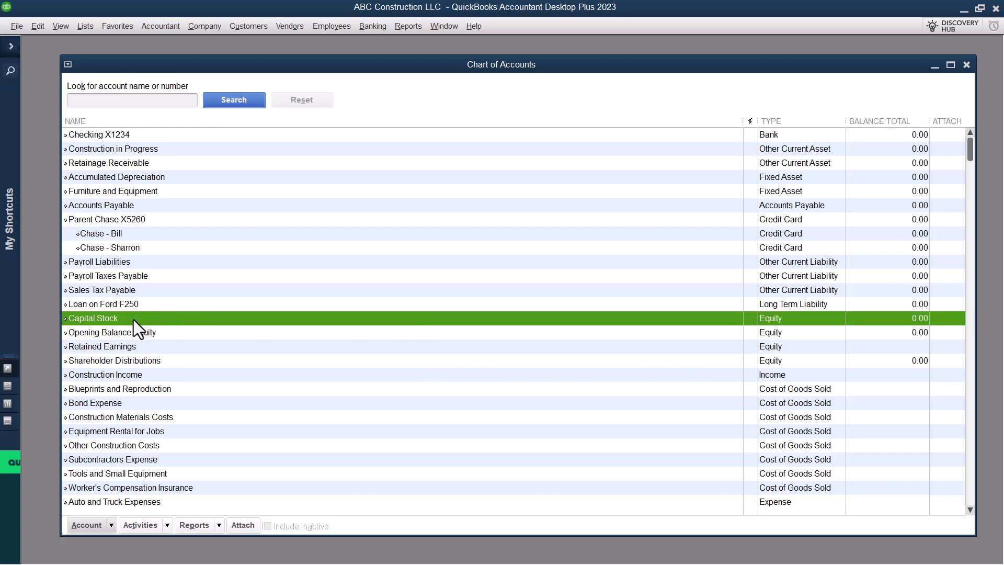
{"action": "left_click", "coordinate": [111, 525]}
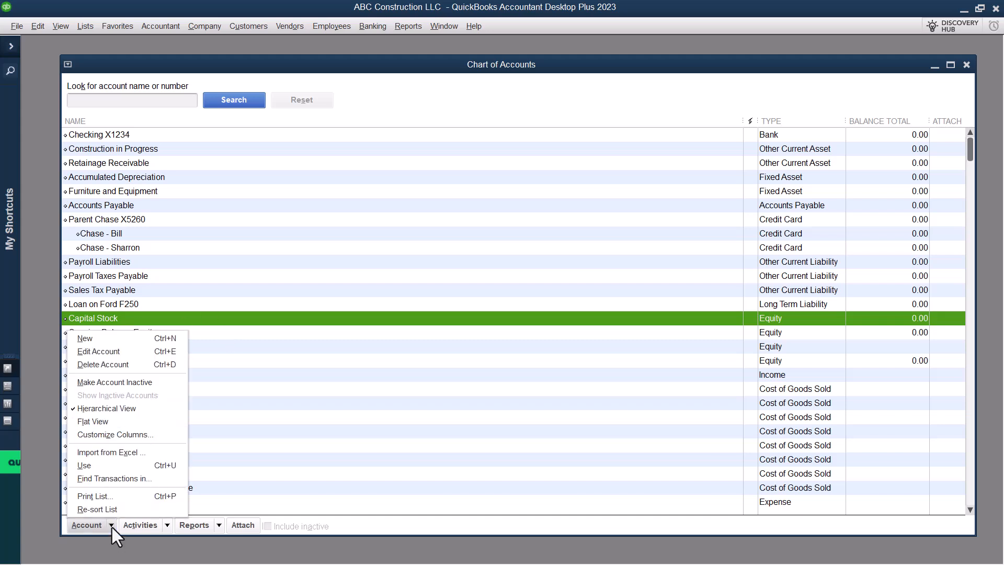
{"action": "left_click", "coordinate": [105, 341]}
{"action": "left_click", "coordinate": [91, 272]}
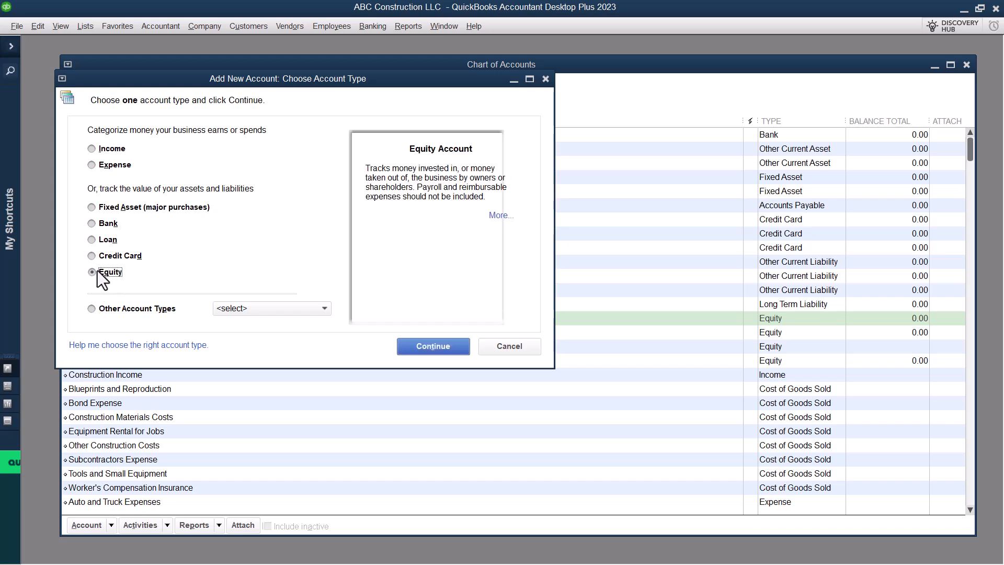
{"action": "left_click", "coordinate": [281, 310]}
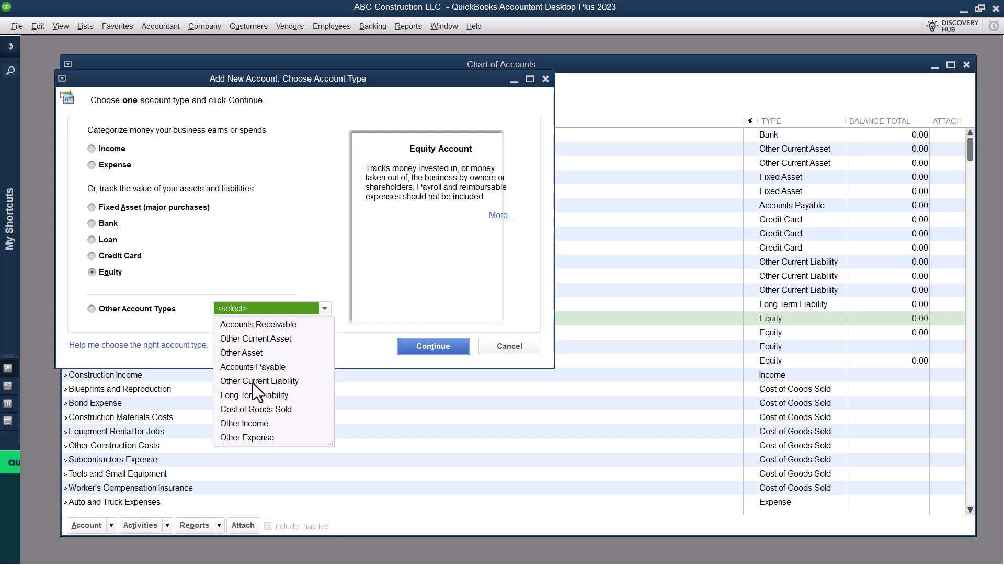
{"action": "left_click", "coordinate": [275, 225]}
{"action": "left_click", "coordinate": [544, 79]}
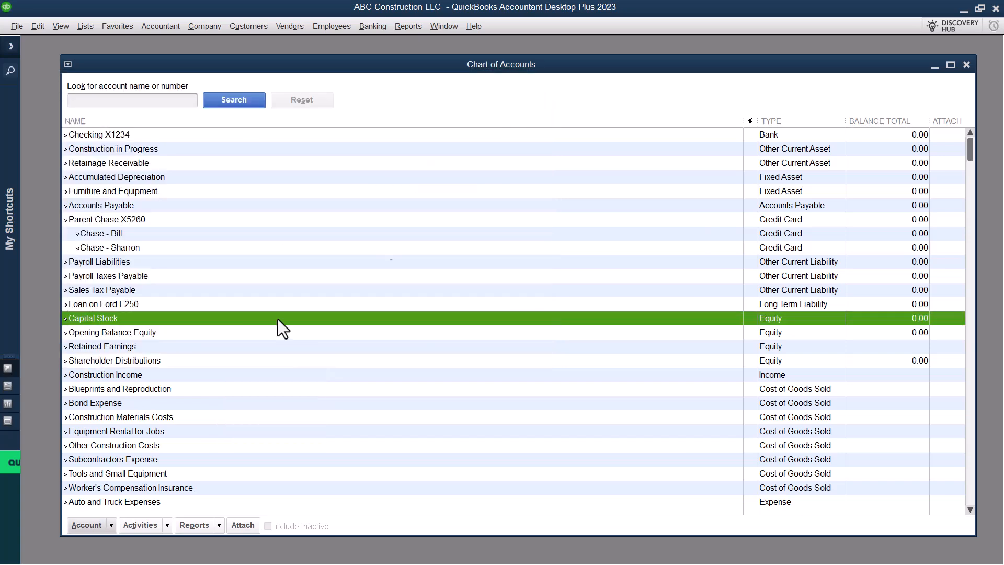
{"action": "left_click", "coordinate": [112, 525]}
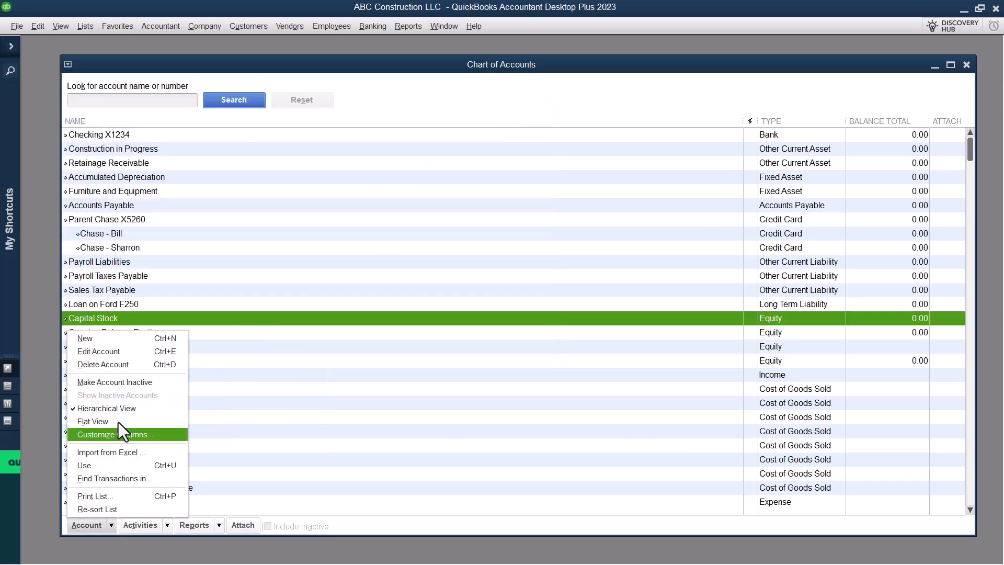
{"action": "left_click", "coordinate": [121, 343]}
{"action": "left_click", "coordinate": [89, 267]}
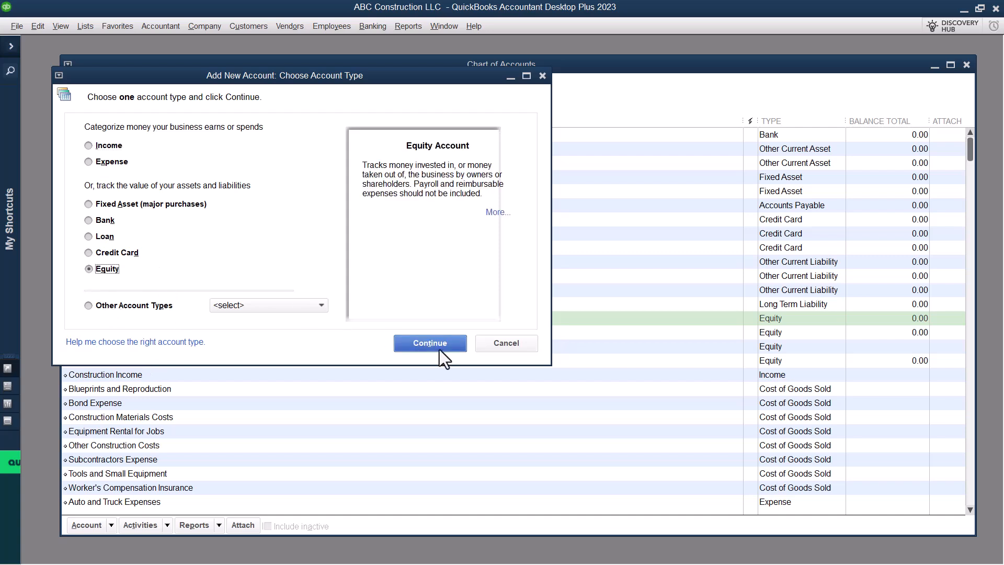
{"action": "left_click", "coordinate": [403, 344]}
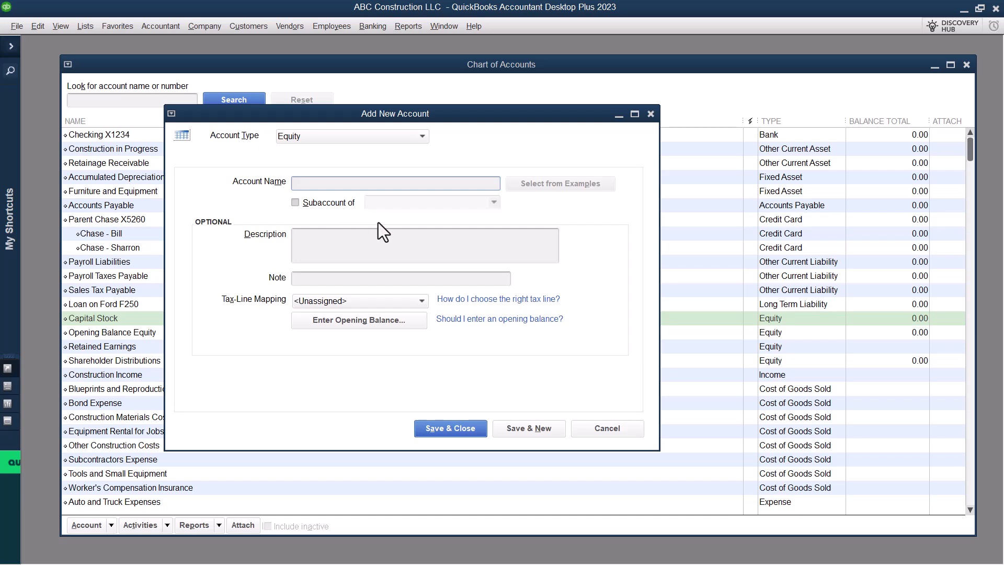
{"action": "left_click", "coordinate": [650, 113]}
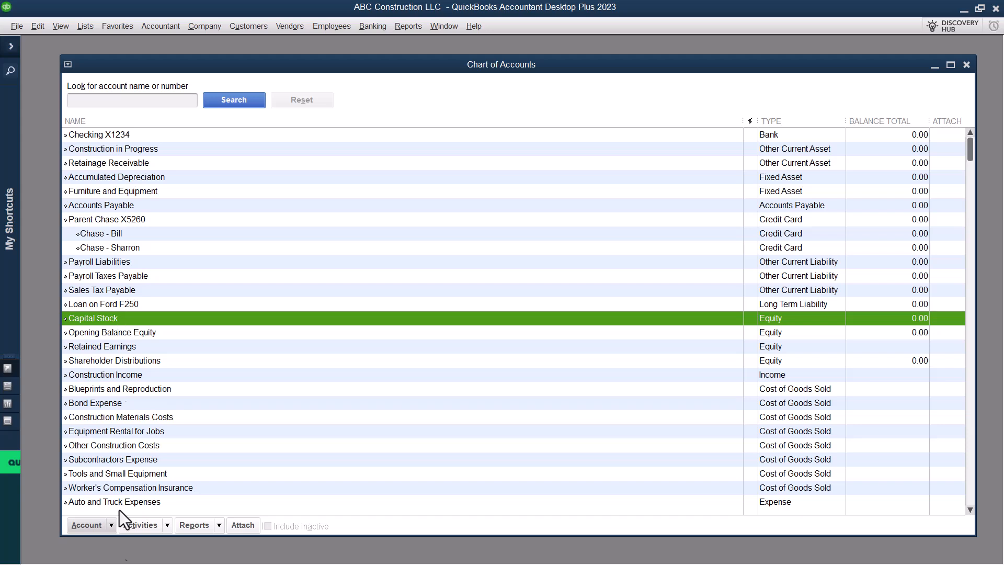
- Rename the Capital Stock equity account to Common Stock and save it
{"action": "left_click", "coordinate": [113, 525]}
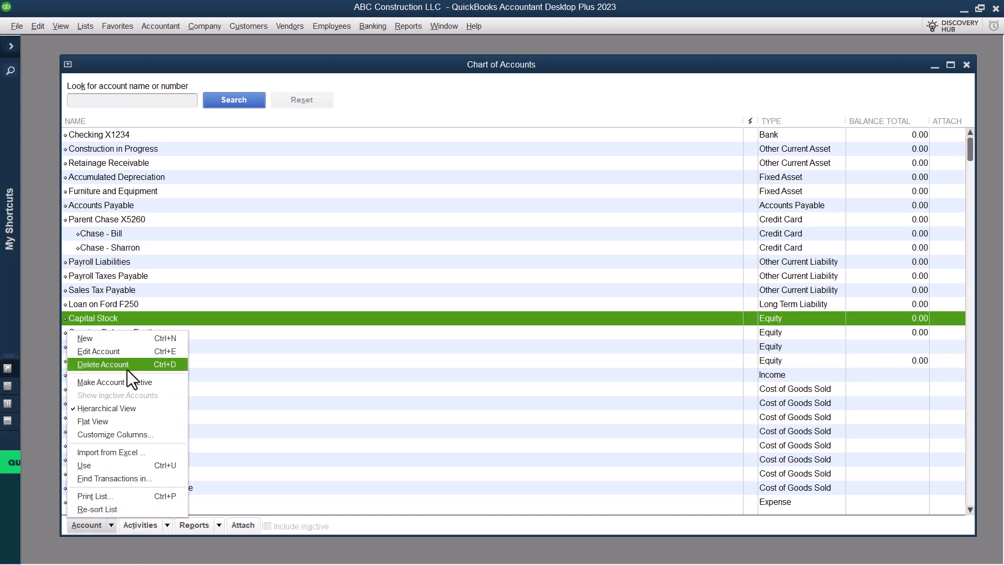
{"action": "left_click", "coordinate": [131, 357]}
{"action": "type", "text": "Common Stock"}
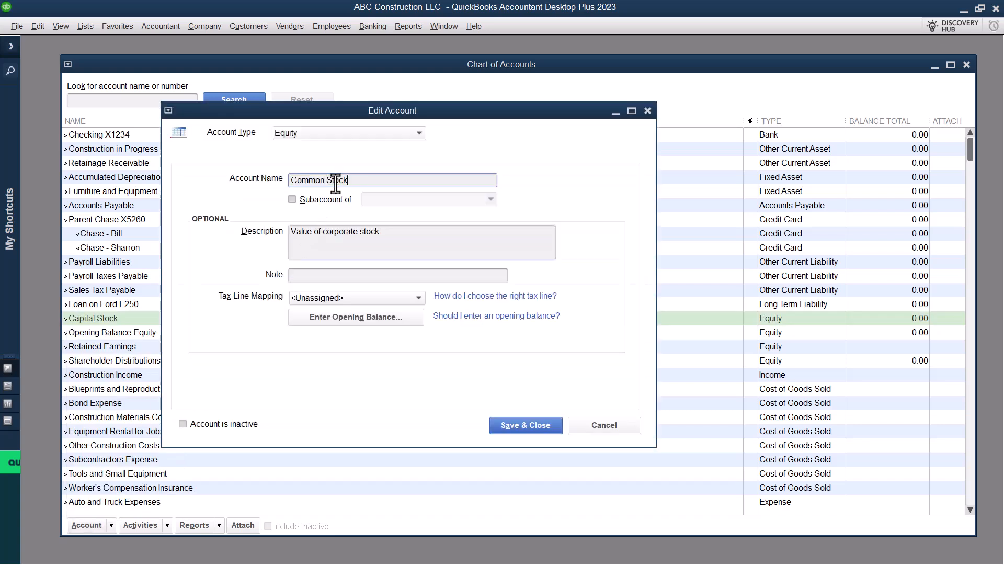
{"action": "left_click", "coordinate": [531, 425]}
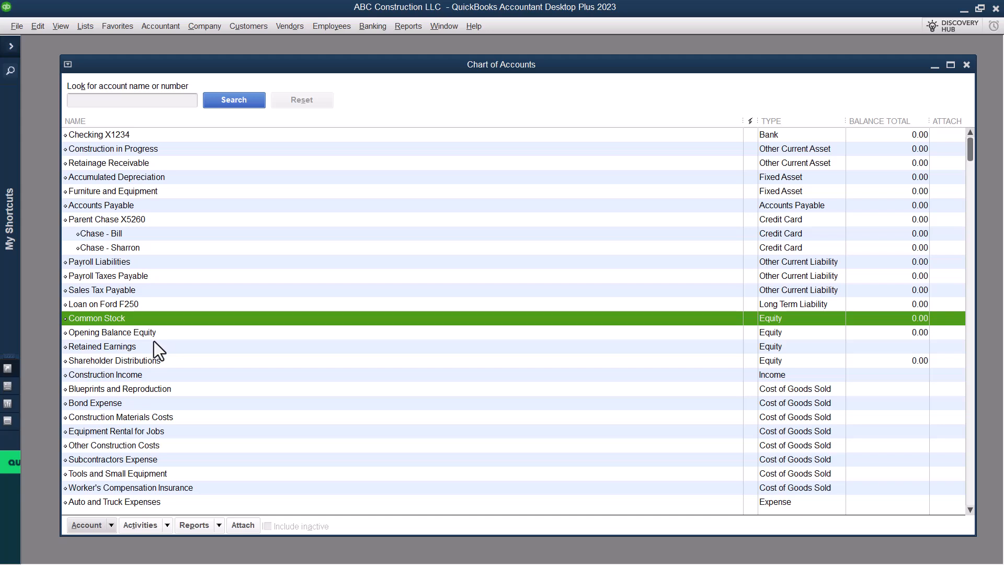
{"action": "left_click", "coordinate": [147, 346]}
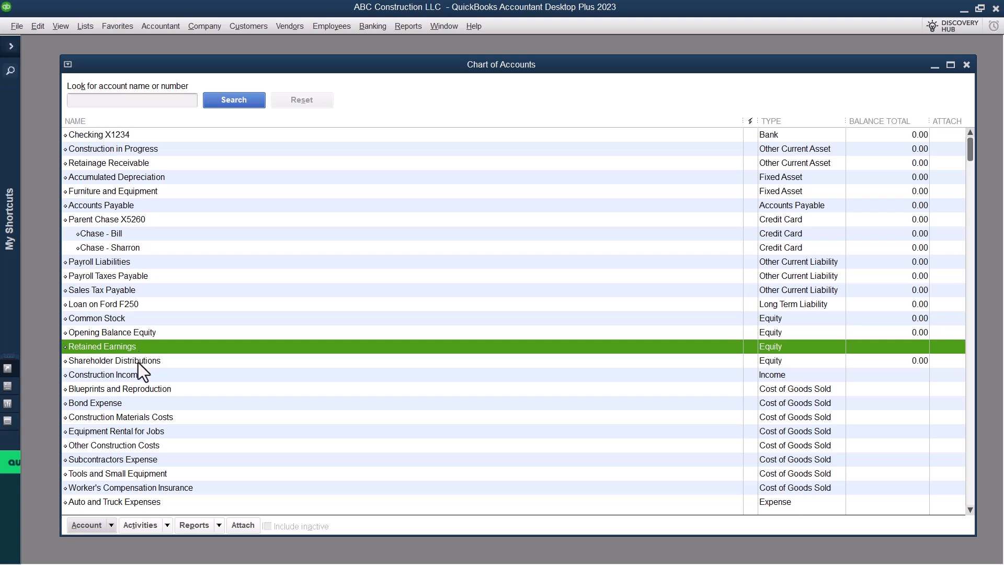
{"action": "left_click", "coordinate": [137, 363]}
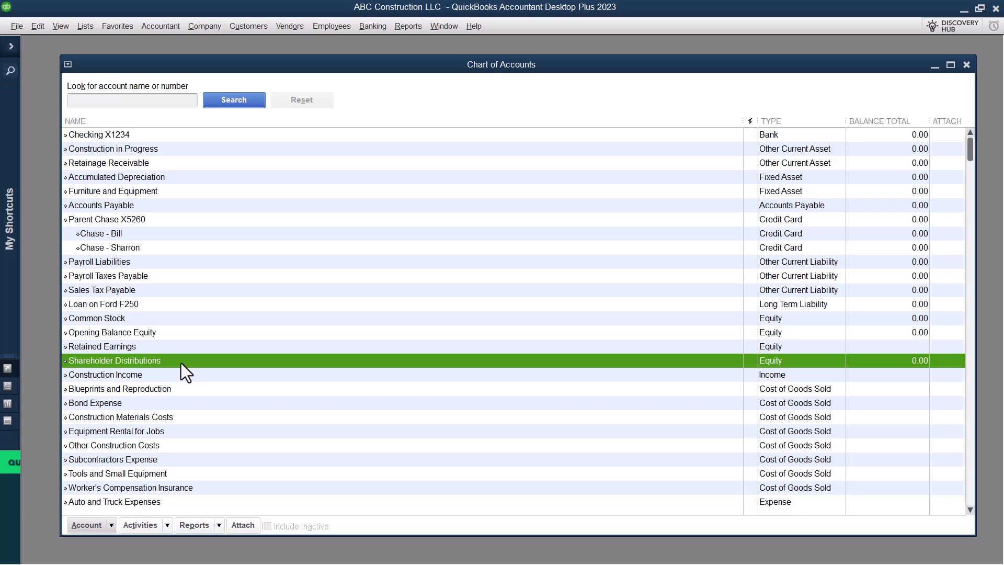
{"action": "left_click", "coordinate": [171, 323]}
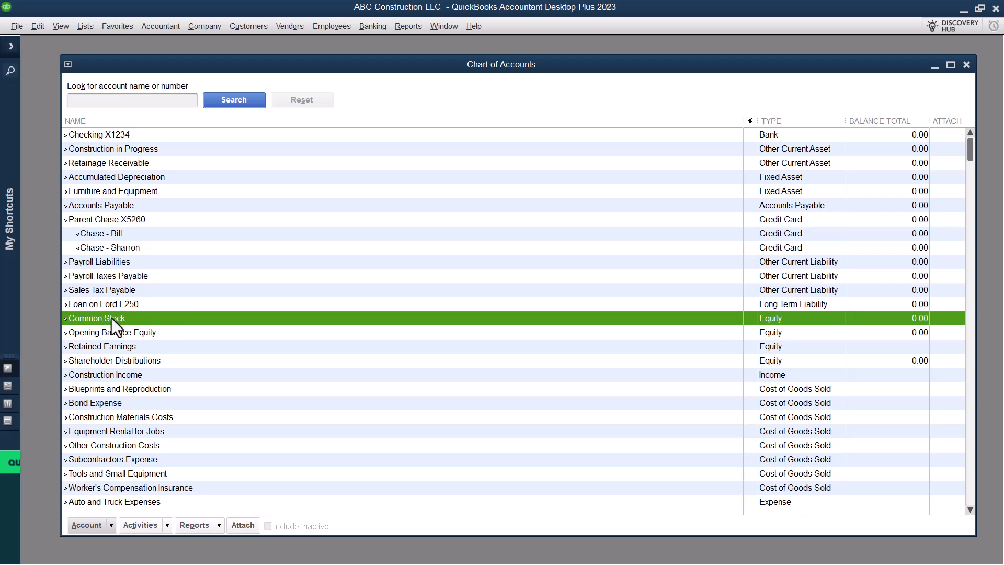
{"action": "left_click", "coordinate": [115, 332]}
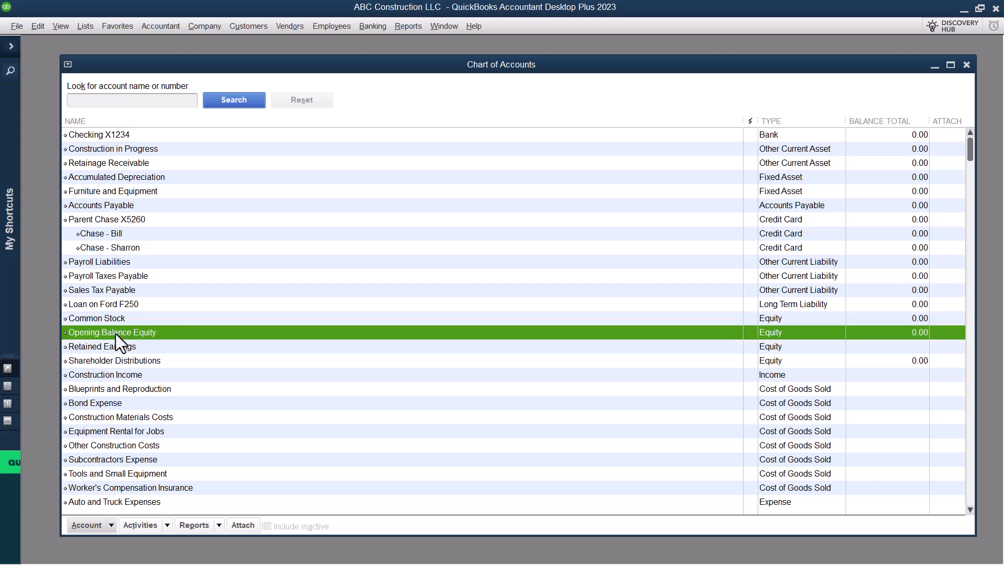
{"action": "left_click", "coordinate": [130, 346]}
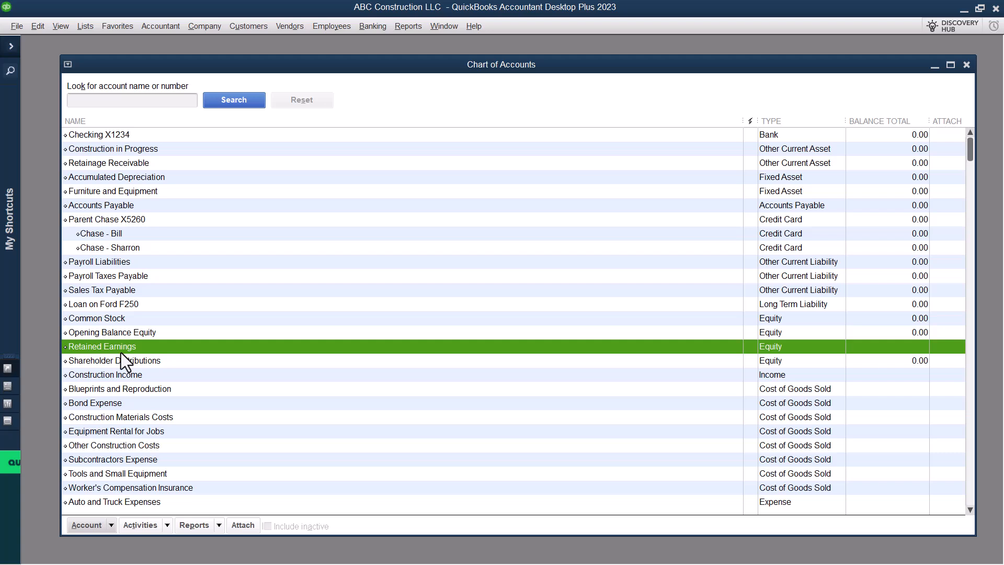
- Rename the Shareholder Distributions equity account to Dividends and save it
{"action": "left_click", "coordinate": [128, 362]}
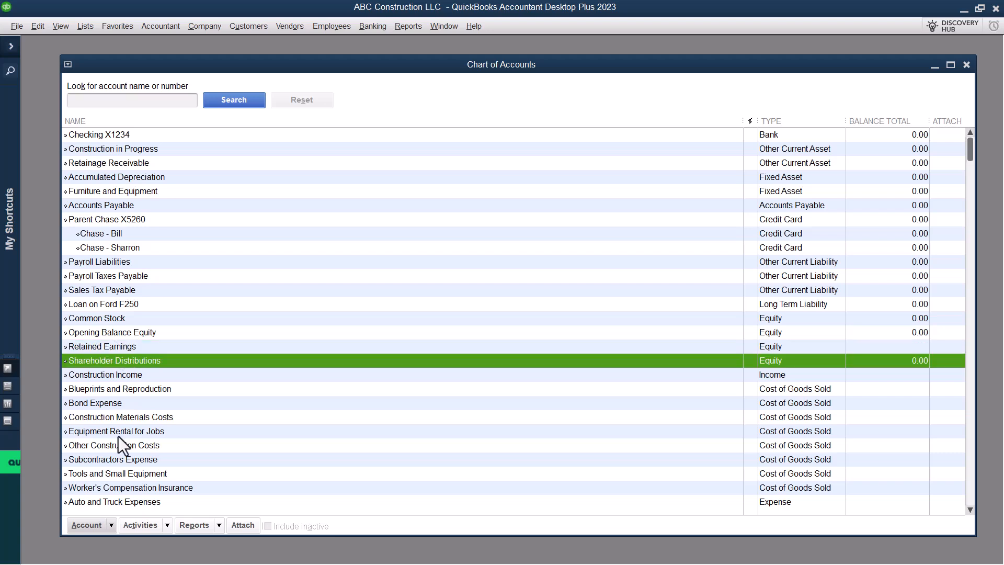
{"action": "left_click", "coordinate": [112, 524]}
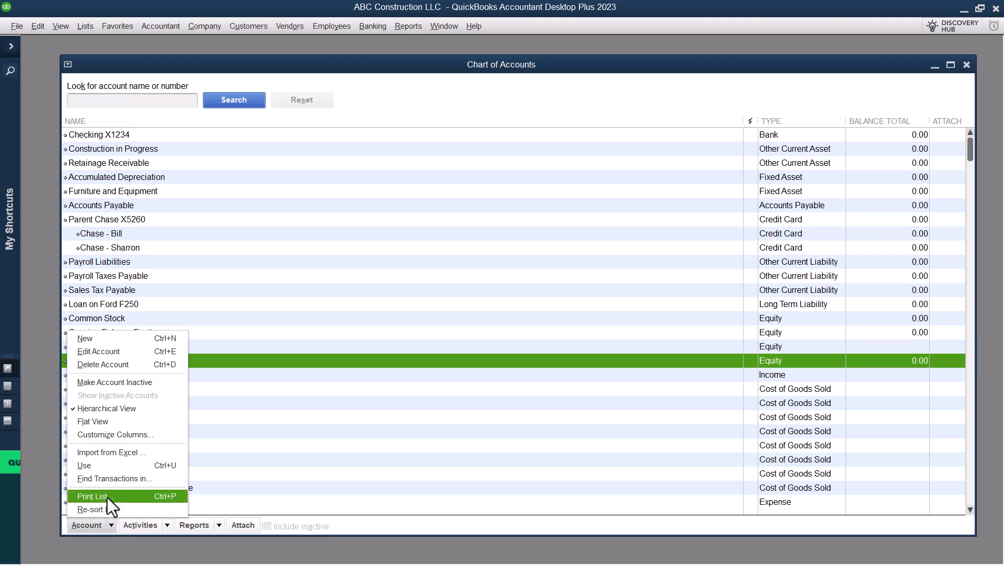
{"action": "left_click", "coordinate": [105, 352]}
{"action": "type", "text": "Dividends"}
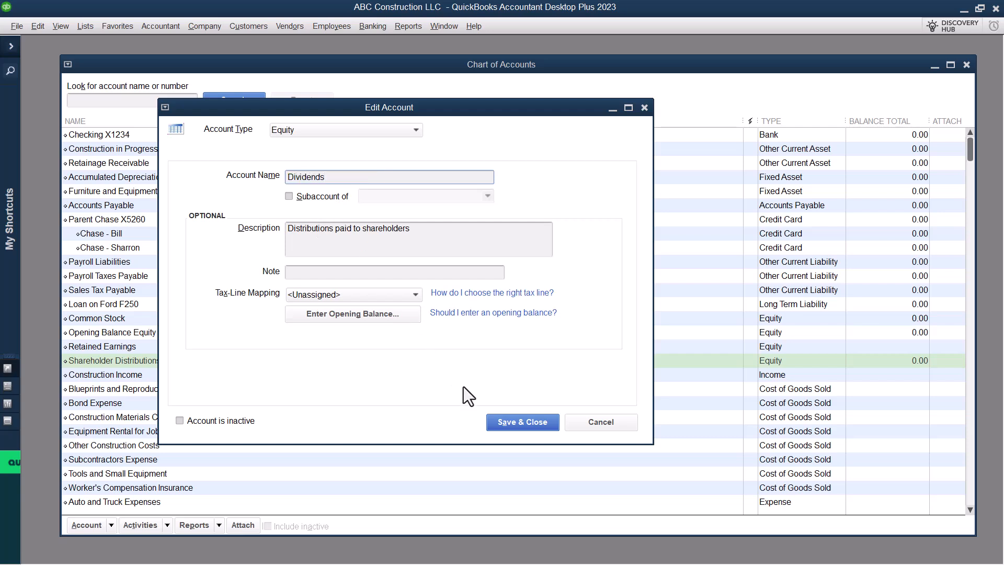
{"action": "left_click", "coordinate": [496, 427]}
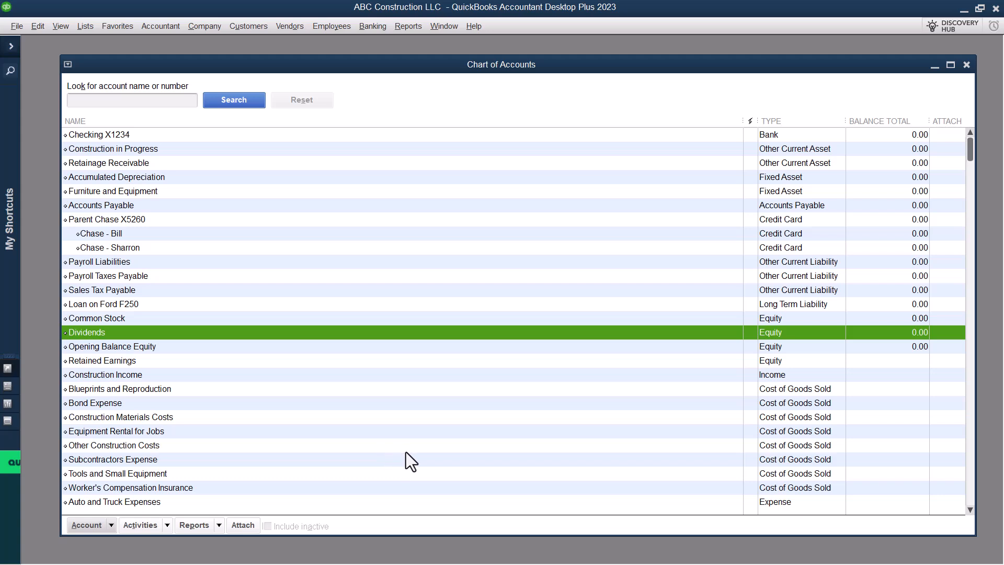
{"action": "left_click", "coordinate": [135, 321]}
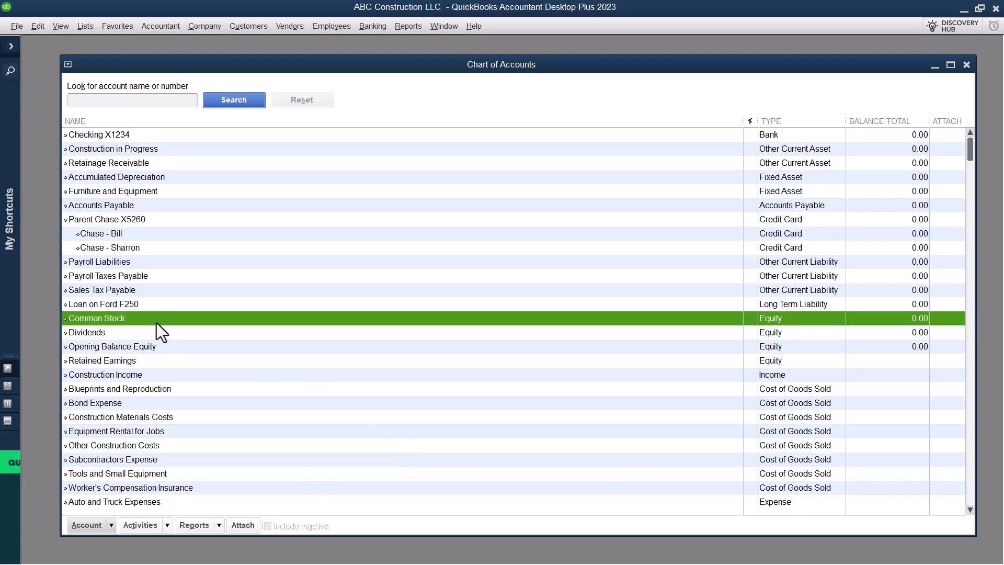
{"action": "left_click", "coordinate": [156, 331]}
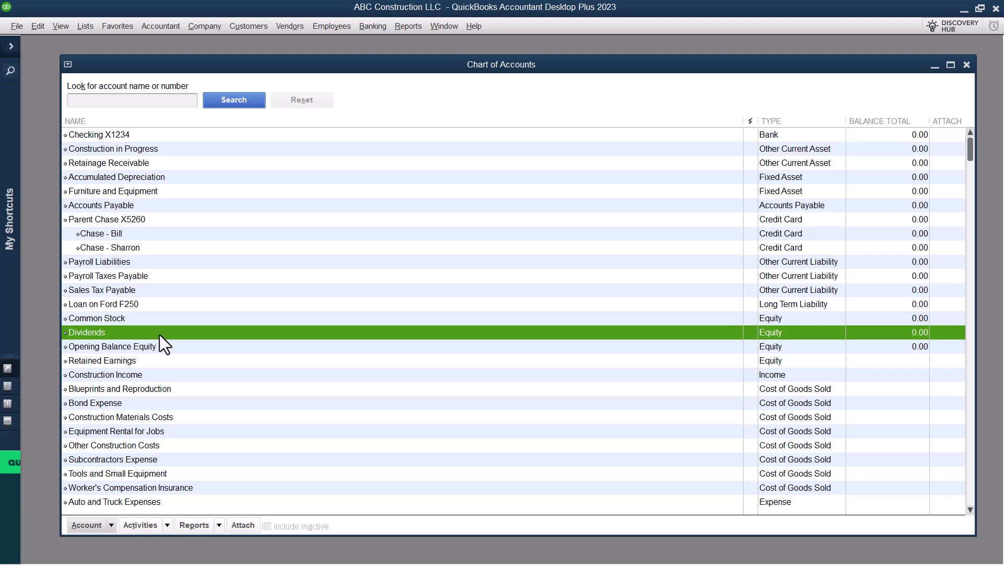
{"action": "left_click", "coordinate": [172, 347]}
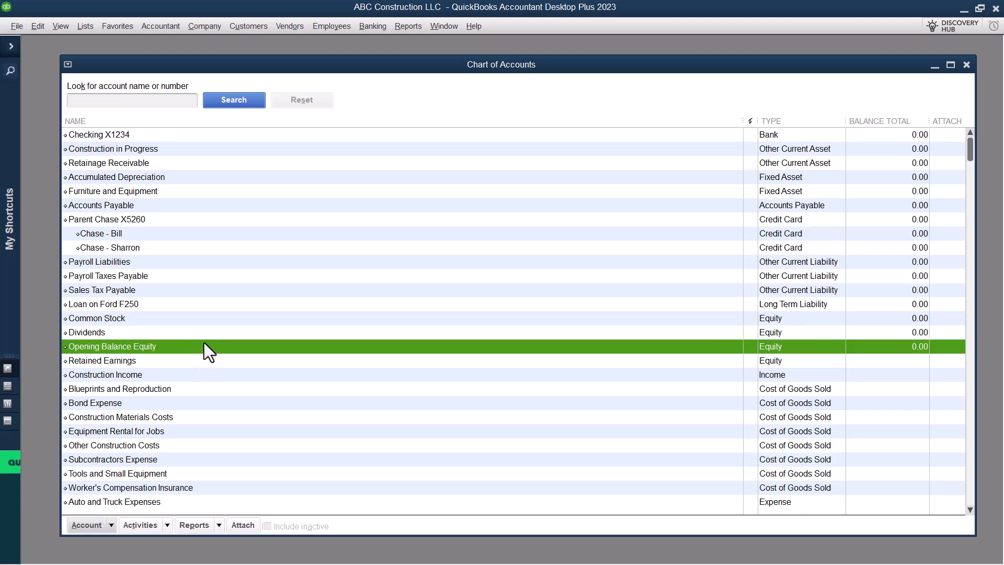
{"action": "left_click", "coordinate": [202, 362]}
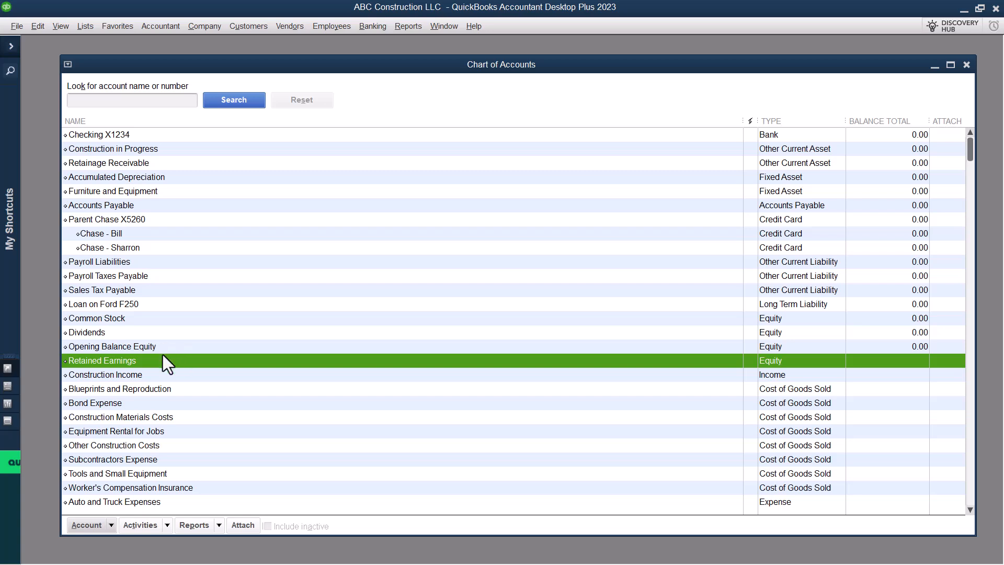
- Rename the Common Stock equity account to Owner's Equity and save it
{"action": "left_click", "coordinate": [140, 321]}
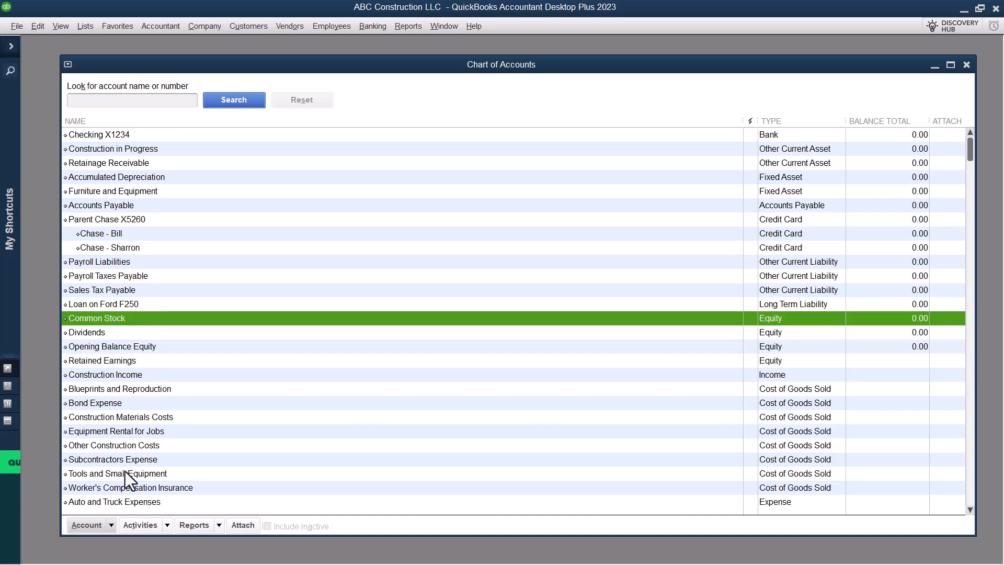
{"action": "left_click", "coordinate": [111, 522]}
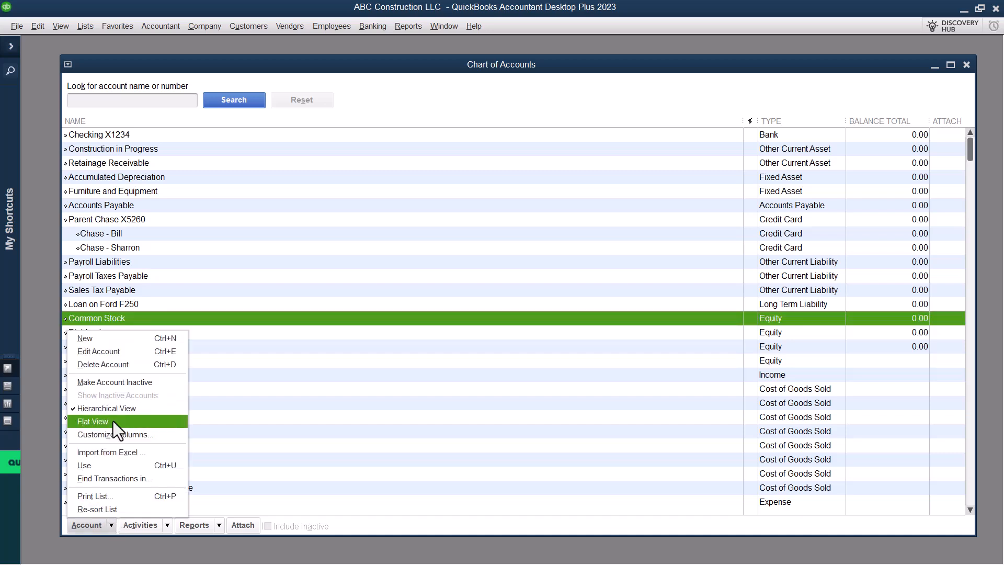
{"action": "left_click", "coordinate": [118, 354]}
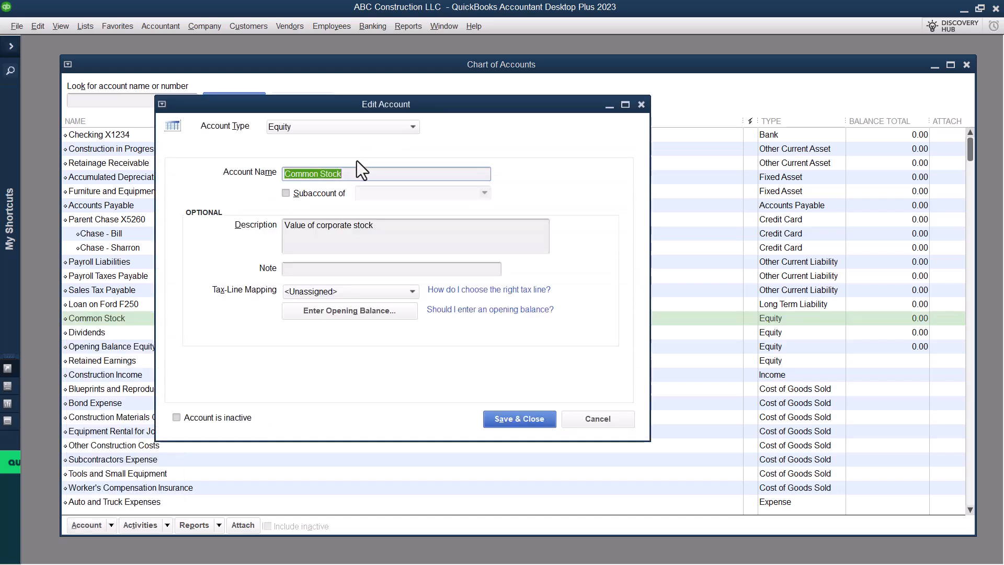
{"action": "type", "text": "OWner's"}
{"action": "key", "text": "BackSpace"}
{"action": "key", "text": "BackSpace"}
{"action": "key", "text": "BackSpace"}
{"action": "key", "text": "BackSpace"}
{"action": "key", "text": "BackSpace"}
{"action": "key", "text": "BackSpace"}
{"action": "type", "text": "wner'"}
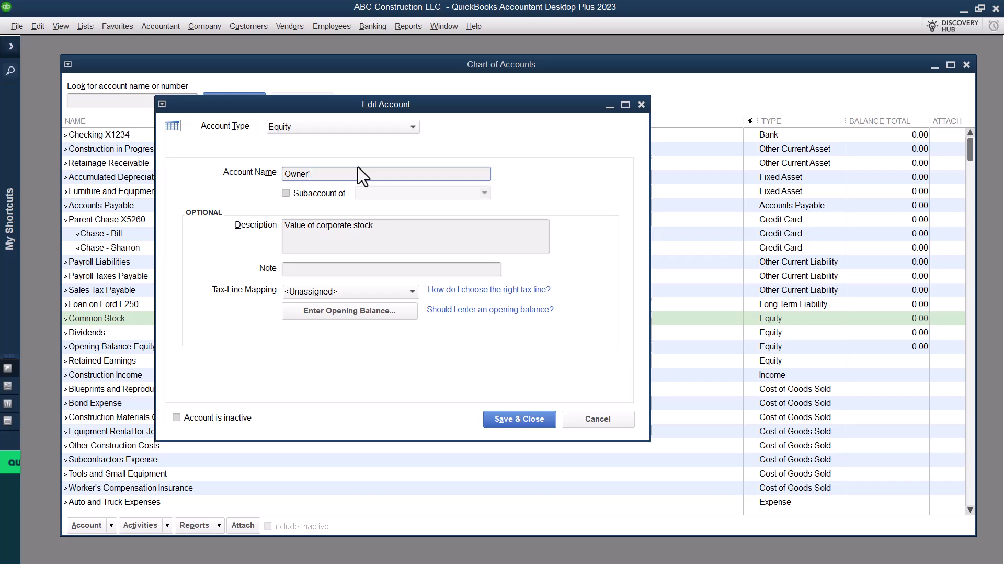
{"action": "type", "text": "s Equity"}
{"action": "left_click", "coordinate": [545, 421]}
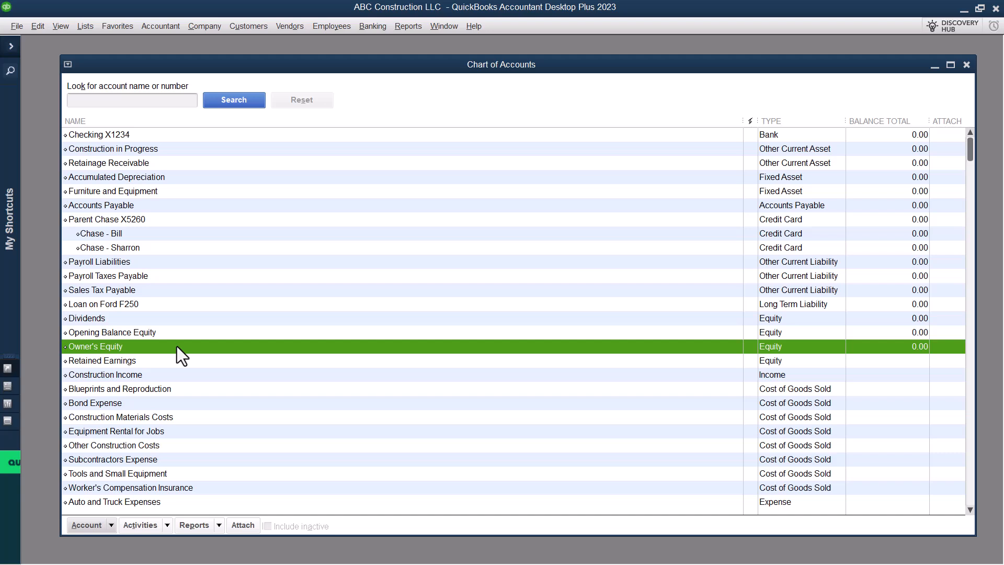
- Rename the Dividends equity account to Owner's Draw and save it
{"action": "left_click", "coordinate": [150, 318]}
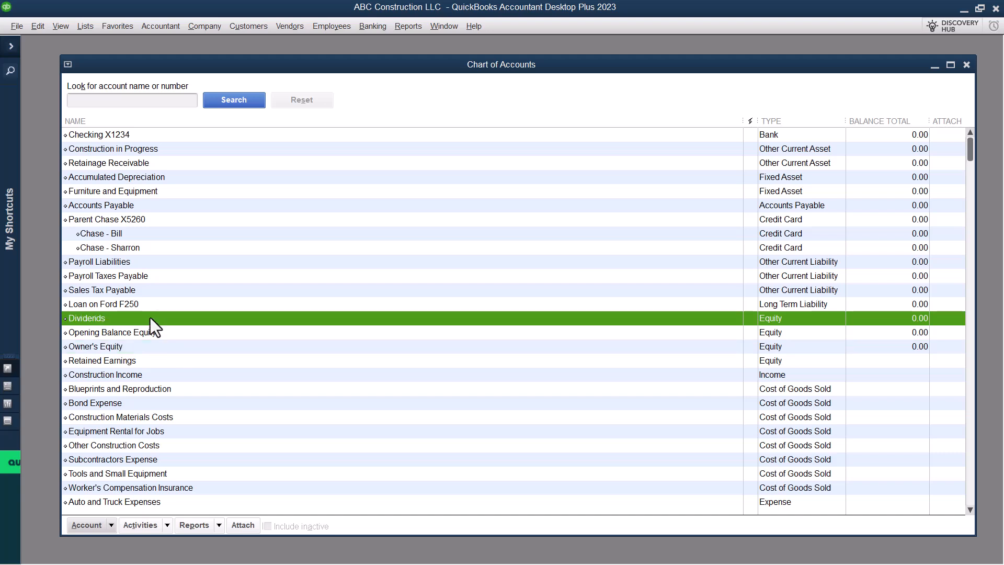
{"action": "left_click", "coordinate": [109, 530]}
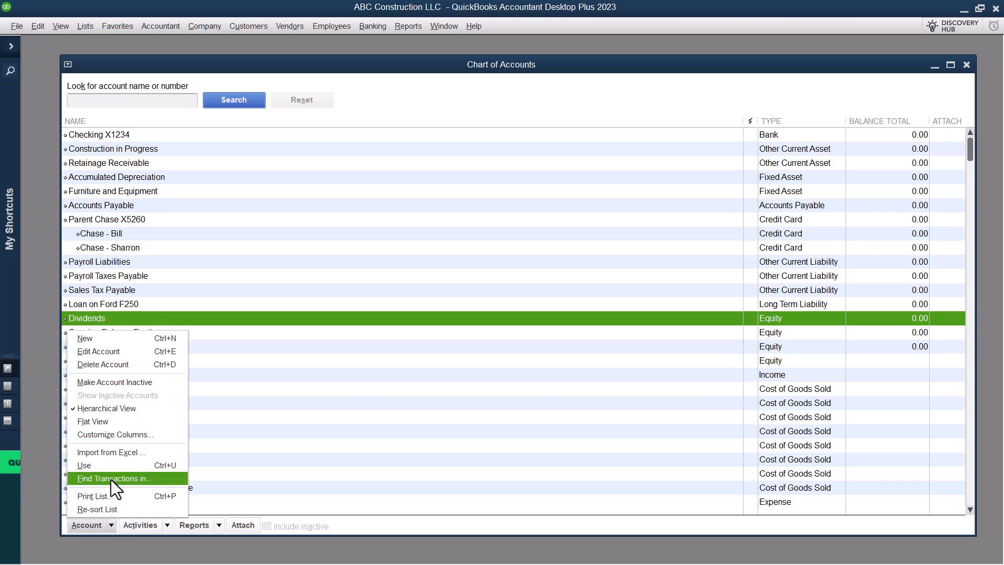
{"action": "left_click", "coordinate": [119, 351]}
{"action": "type", "text": "Owner's Draw"}
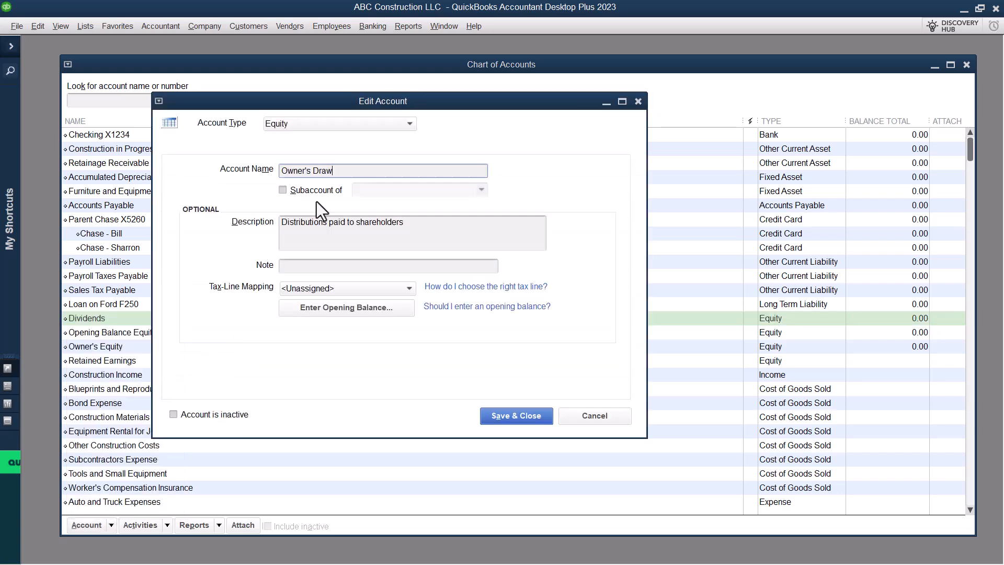
{"action": "left_click", "coordinate": [510, 420]}
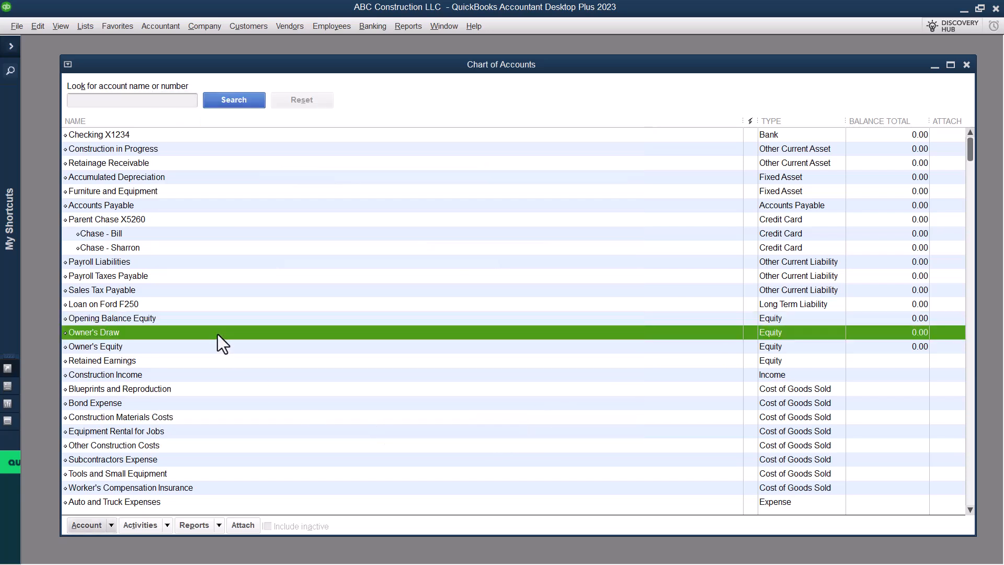
{"action": "left_click", "coordinate": [157, 352]}
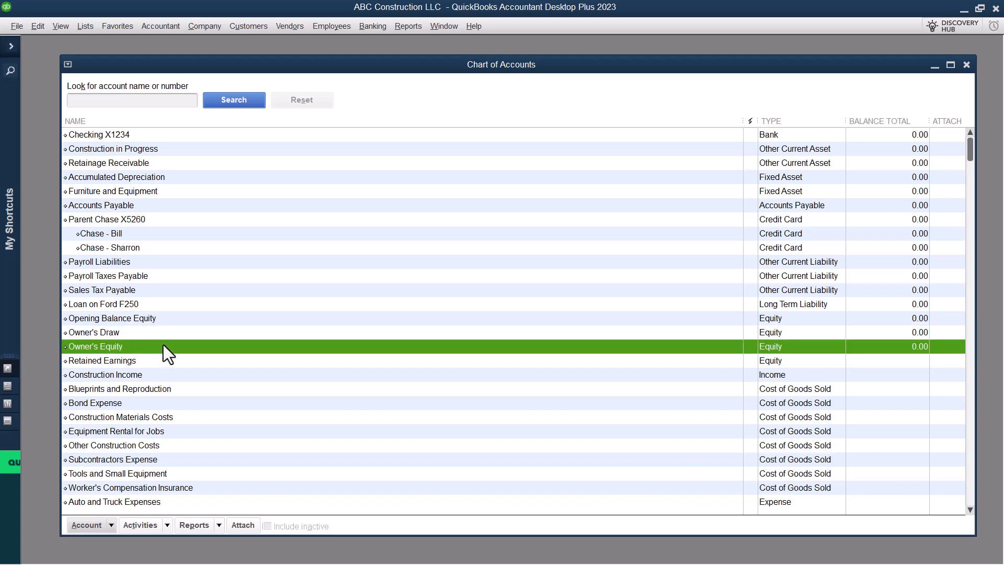
{"action": "left_click", "coordinate": [167, 338]}
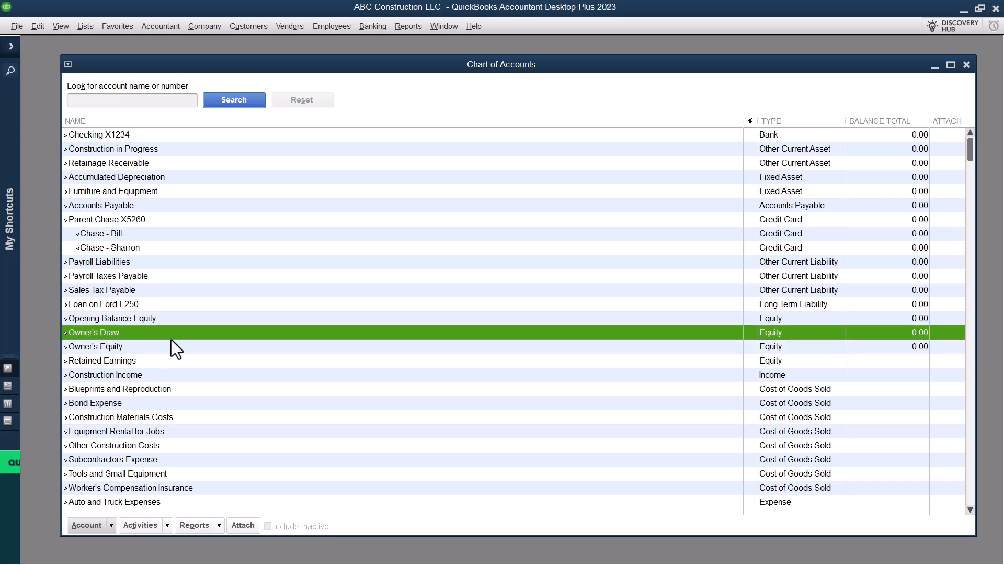
{"action": "left_click", "coordinate": [208, 321]}
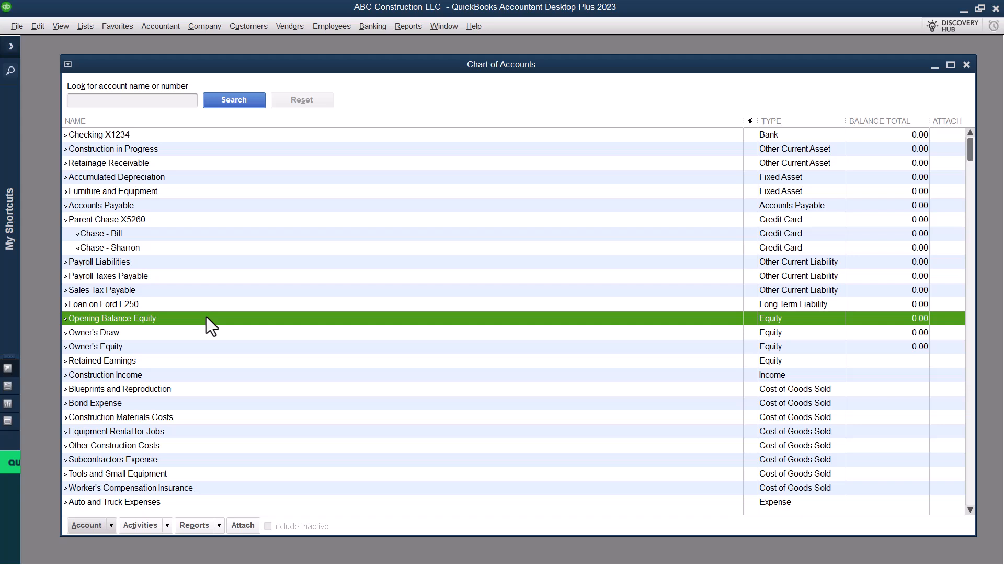
{"action": "left_click", "coordinate": [149, 364]}
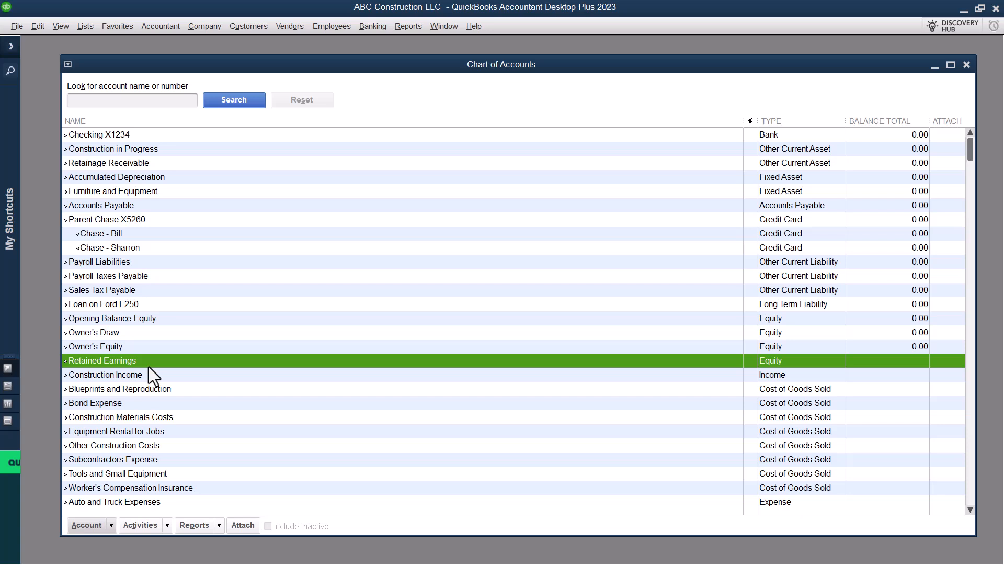
- Append a hyphen and the first owner's first name to the Owner's Equity account name and save it
{"action": "scroll", "coordinate": [512, 290], "scroll_direction": "down", "scroll_amount": 1}
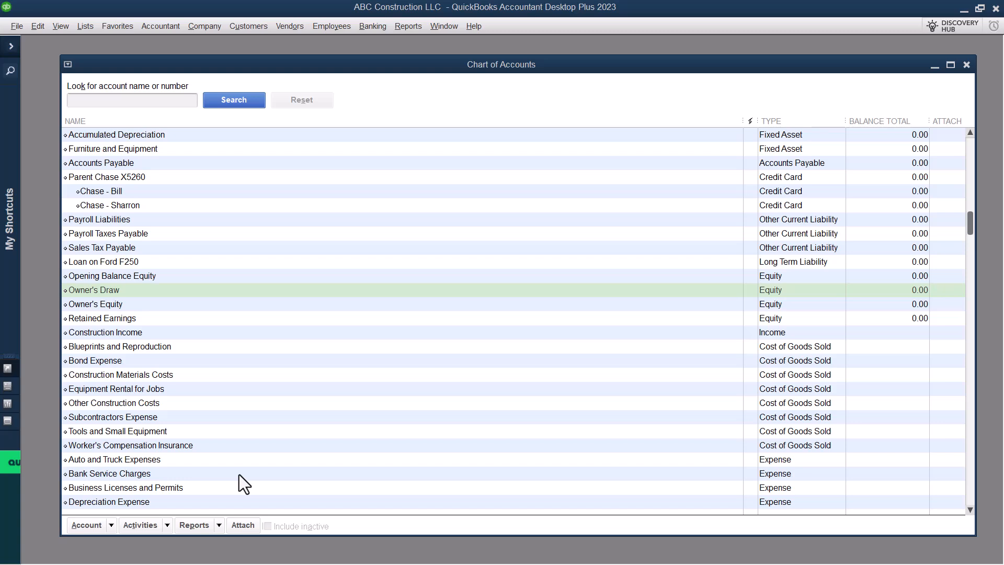
{"action": "left_click", "coordinate": [119, 306]}
{"action": "left_click", "coordinate": [110, 524]}
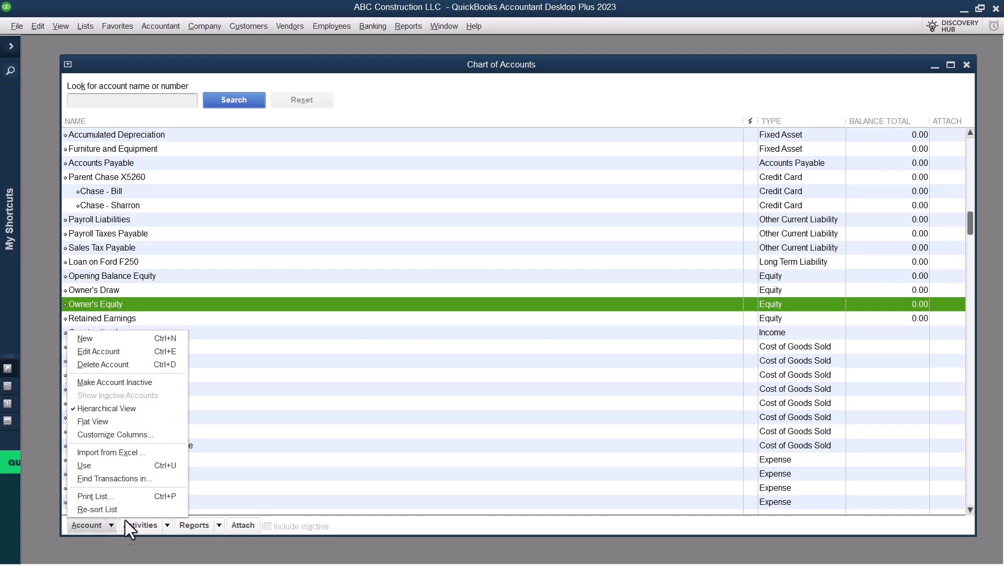
{"action": "left_click", "coordinate": [120, 352]}
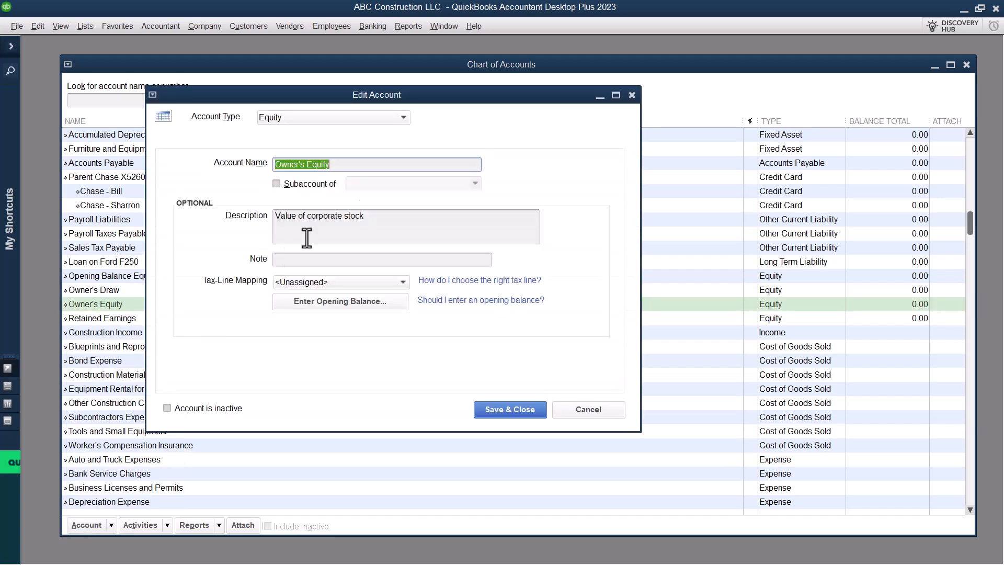
{"action": "left_click", "coordinate": [378, 165]}
{"action": "type", "text": "- Susie"}
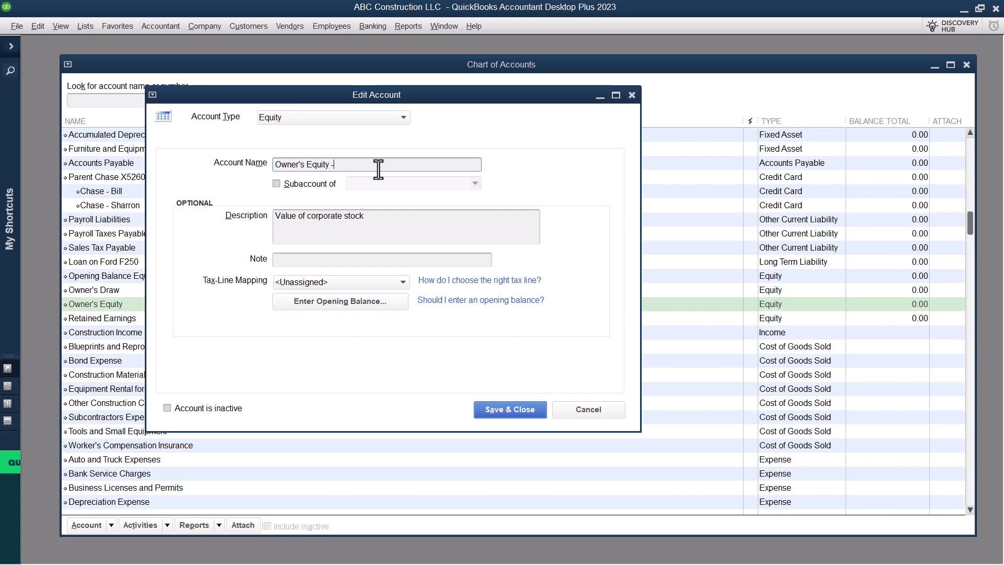
{"action": "left_click", "coordinate": [510, 410]}
- Add a new Equity account named Owner's Equity, followed by a hyphen and the second owner's first name, and save it
{"action": "left_click", "coordinate": [111, 524]}
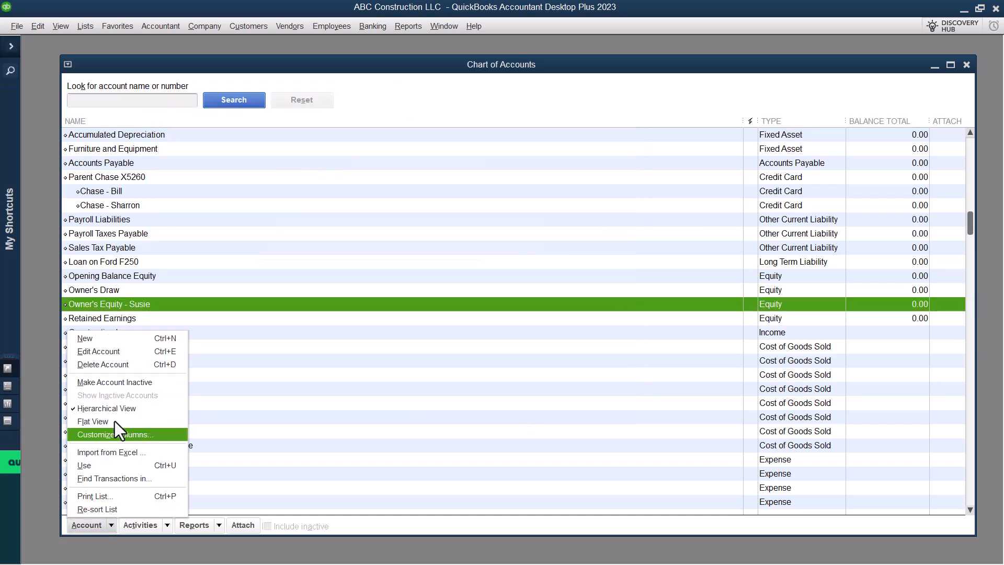
{"action": "left_click", "coordinate": [121, 343]}
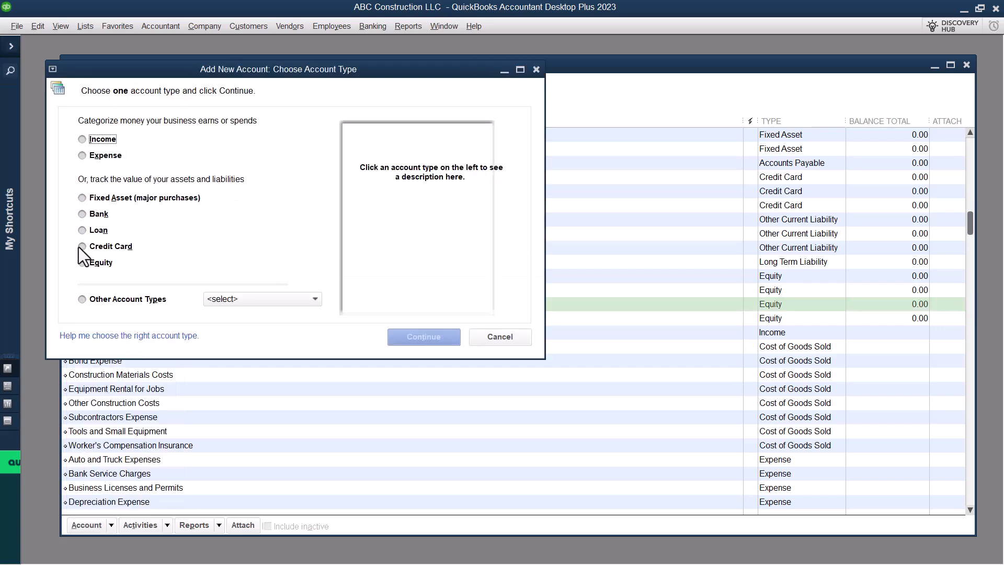
{"action": "left_click", "coordinate": [82, 263]}
{"action": "left_click", "coordinate": [407, 345]}
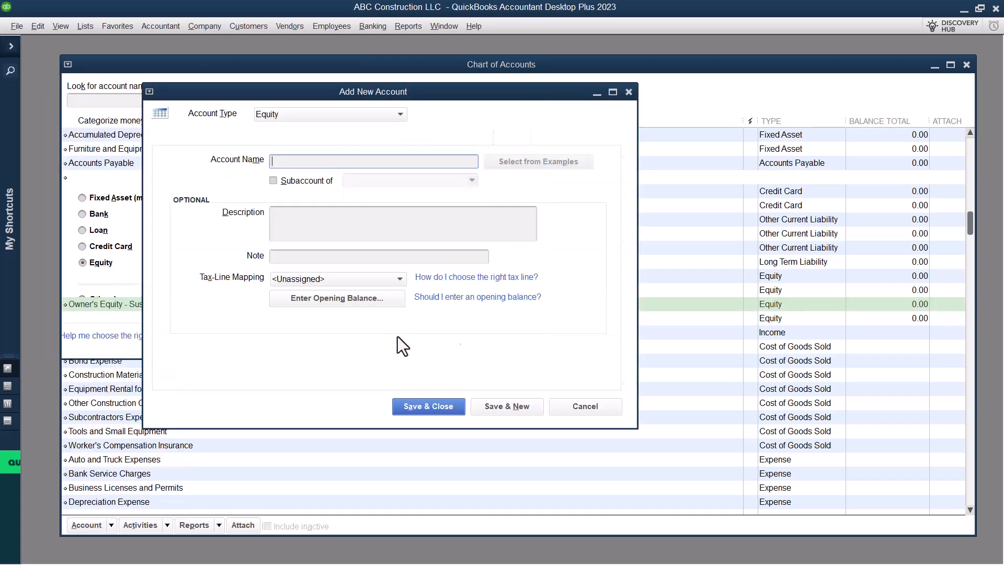
{"action": "type", "text": "Ow"}
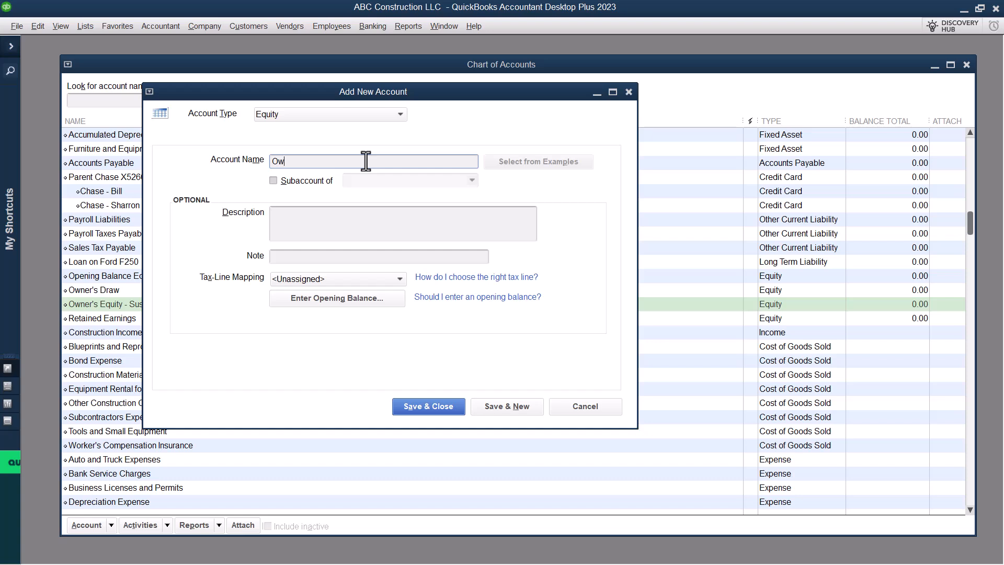
{"action": "type", "text": "ner's EQuity"}
{"action": "key", "text": "BackSpace"}
{"action": "key", "text": "BackSpace"}
{"action": "key", "text": "BackSpace"}
{"action": "key", "text": "BackSpace"}
{"action": "key", "text": "BackSpace"}
{"action": "type", "text": "quity - Bill"}
{"action": "left_click", "coordinate": [432, 409]}
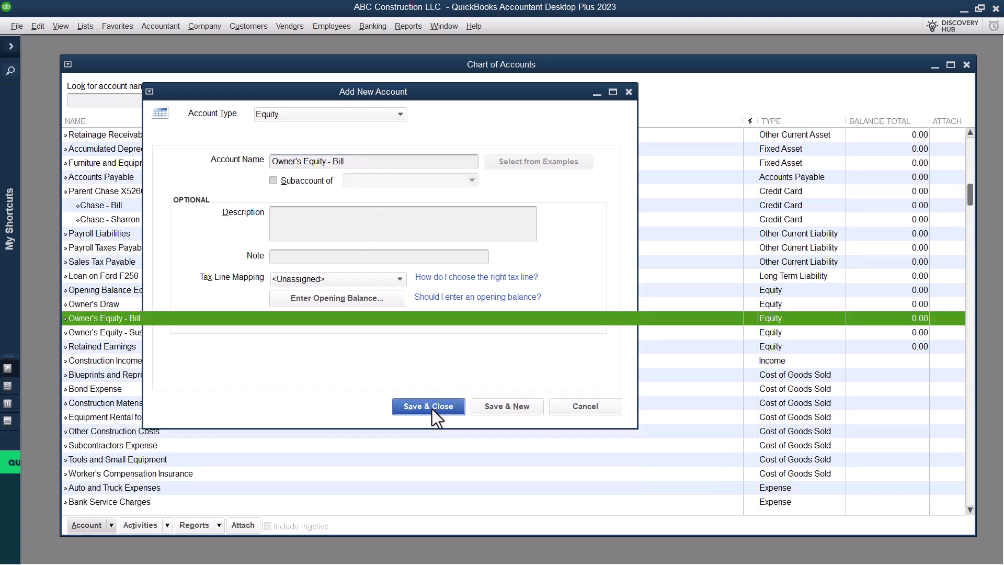
- Append a hyphen and the first owner's first name to the Owner's Draw account name and save it
{"action": "left_click", "coordinate": [143, 309]}
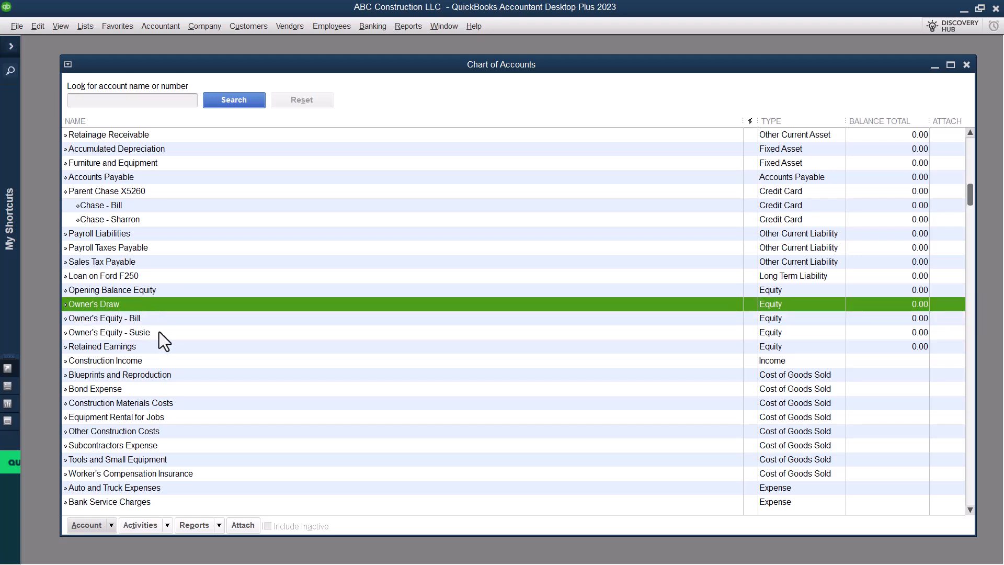
{"action": "left_click", "coordinate": [114, 527]}
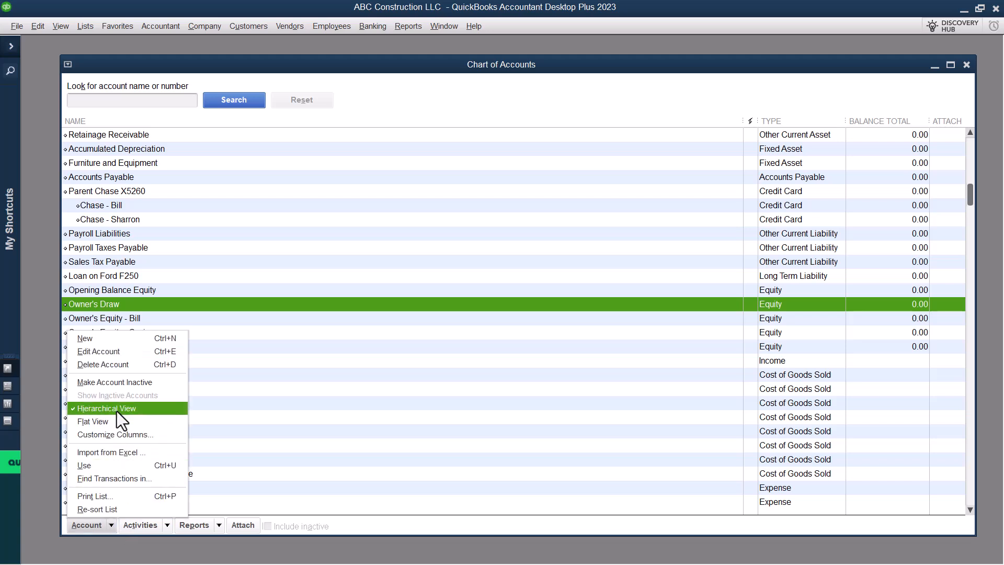
{"action": "left_click", "coordinate": [124, 351]}
{"action": "left_click", "coordinate": [330, 163]}
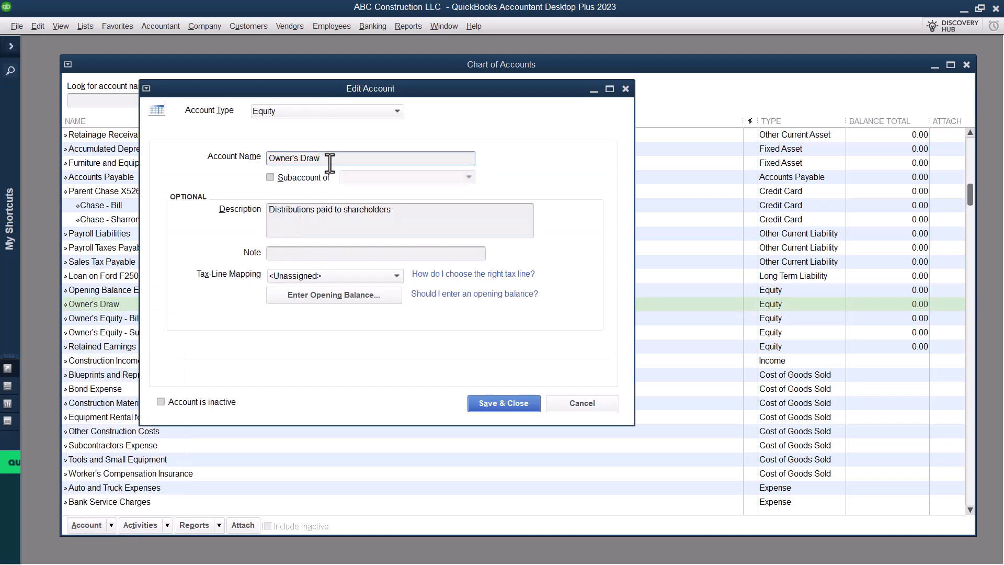
{"action": "type", "text": "- Susie"}
{"action": "left_click", "coordinate": [477, 406]}
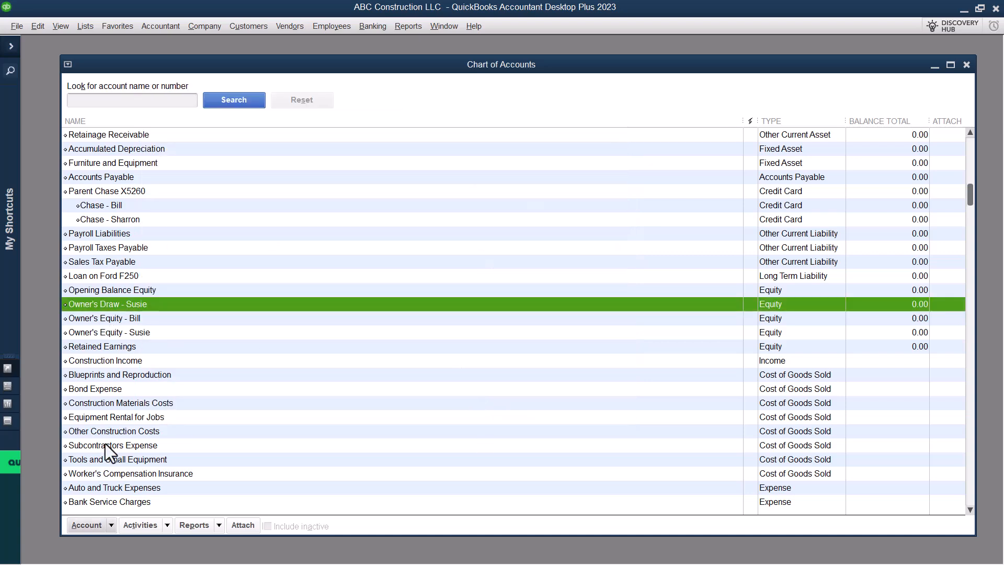
- Add a new Equity account named Owner's Draw, followed by a hyphen and the second owner's first name, and save it
{"action": "left_click", "coordinate": [111, 526]}
{"action": "left_click", "coordinate": [119, 339]}
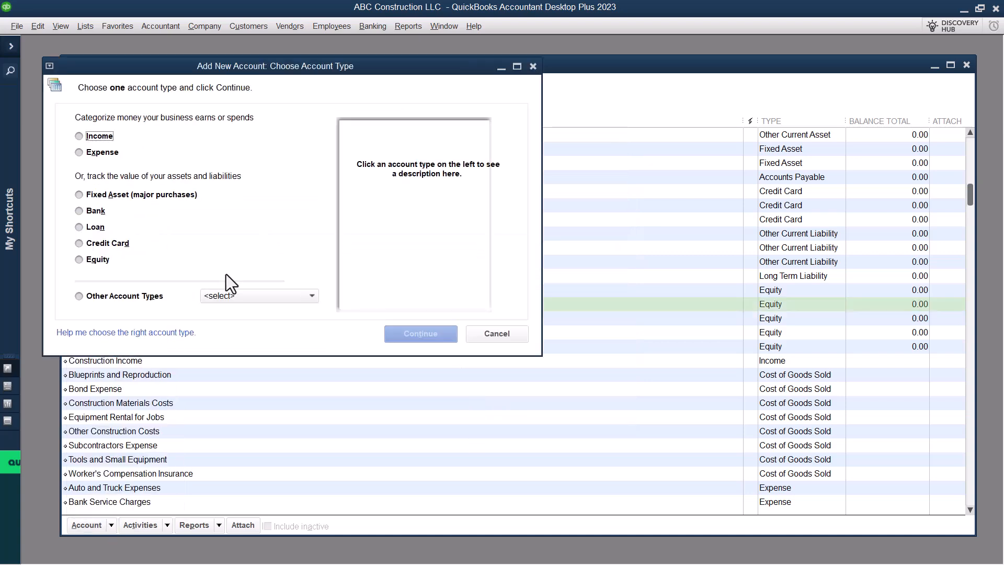
{"action": "left_click", "coordinate": [82, 260]}
{"action": "left_click", "coordinate": [425, 340]}
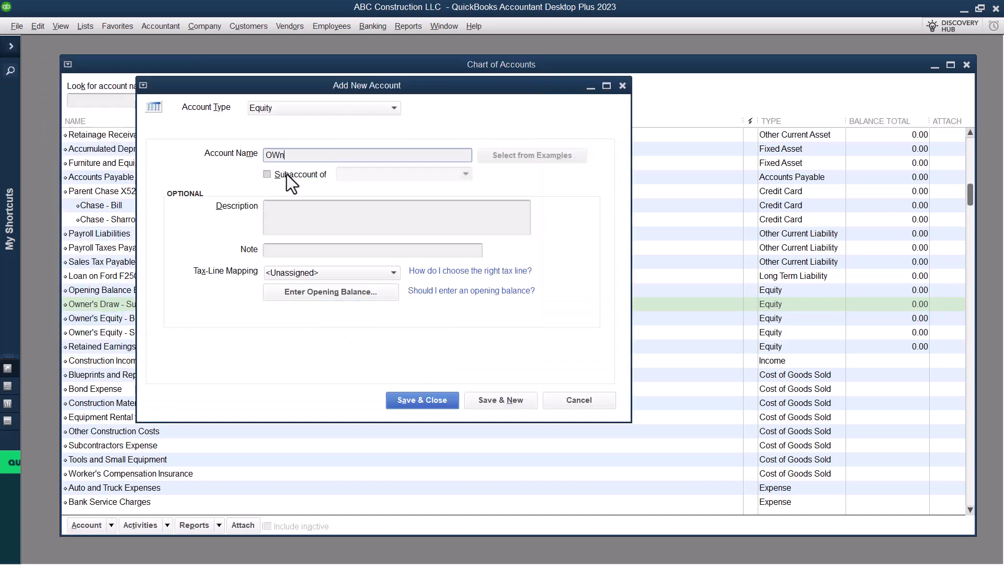
{"action": "type", "text": "Owner's Draw - Bill"}
{"action": "left_click", "coordinate": [446, 406]}
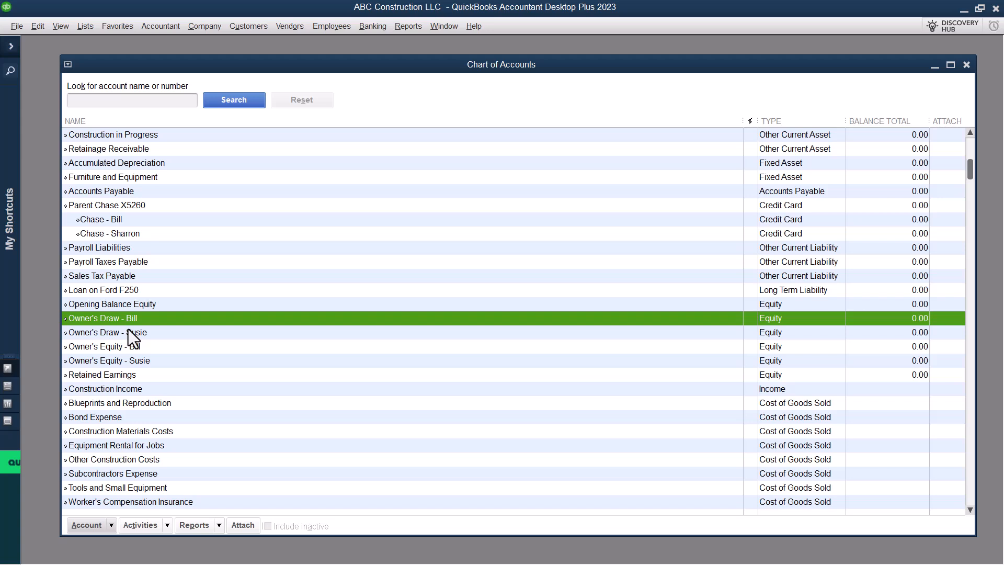
{"action": "left_click", "coordinate": [125, 377]}
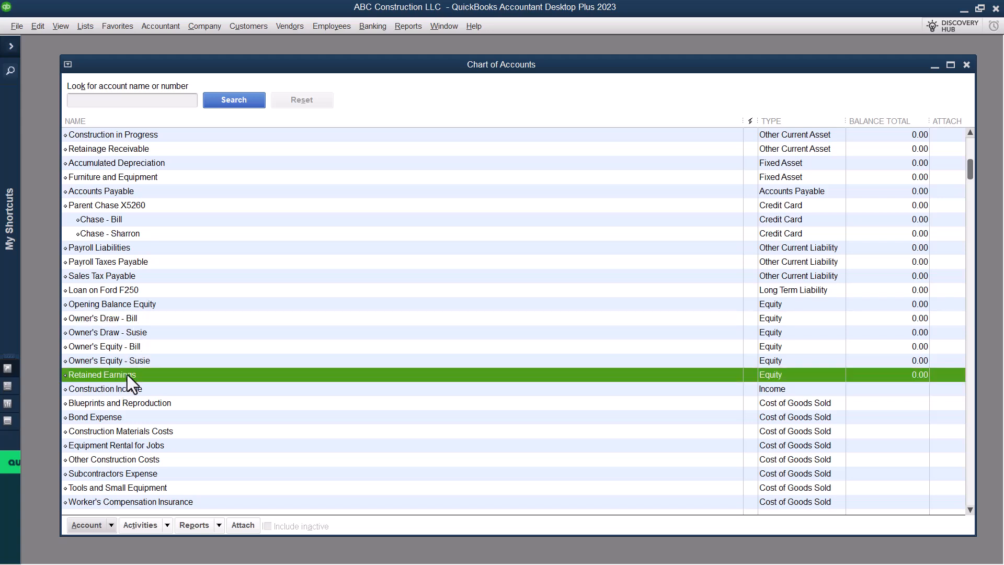